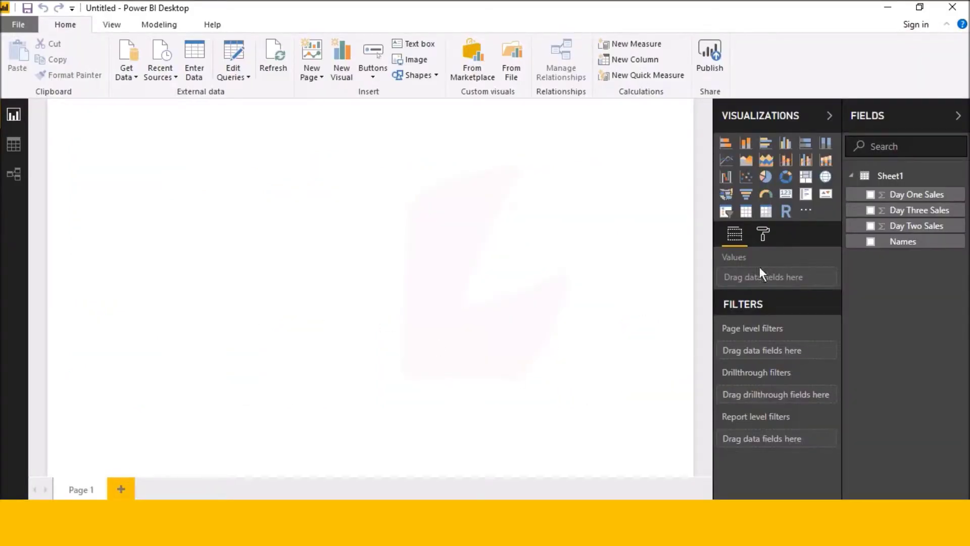
Step: Insert a blank scatter chart and stretch it across most of the report canvas
left_click(747, 179)
left_click_drag(190, 263, 685, 470)
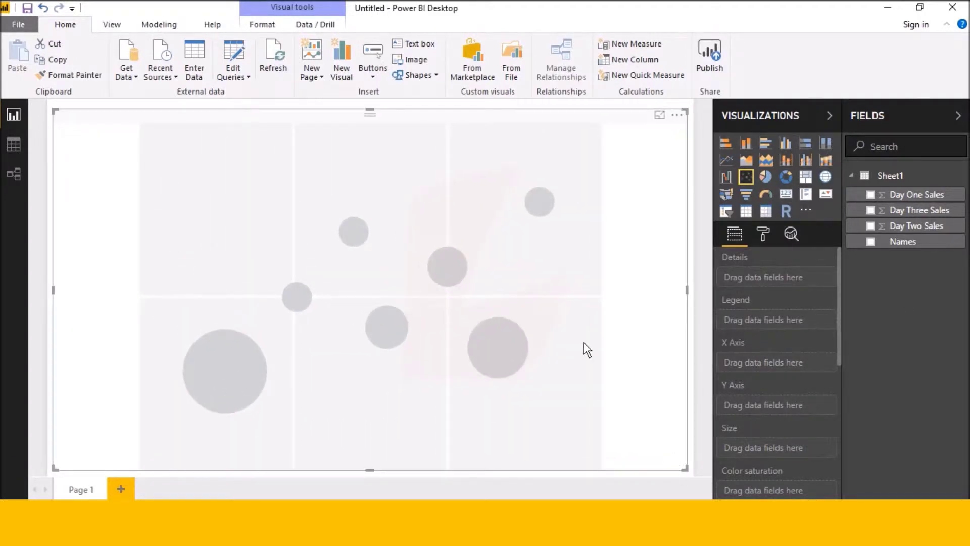
Step: Plot Names by Day One versus Day Two Sales, sized by Day Three Sales, checking the Sheet1 data
left_click(871, 241)
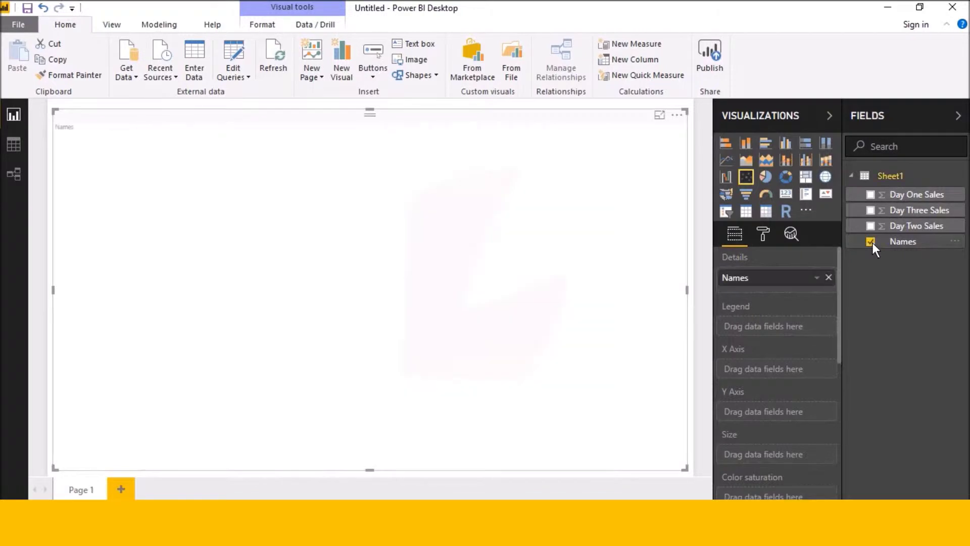
left_click(870, 195)
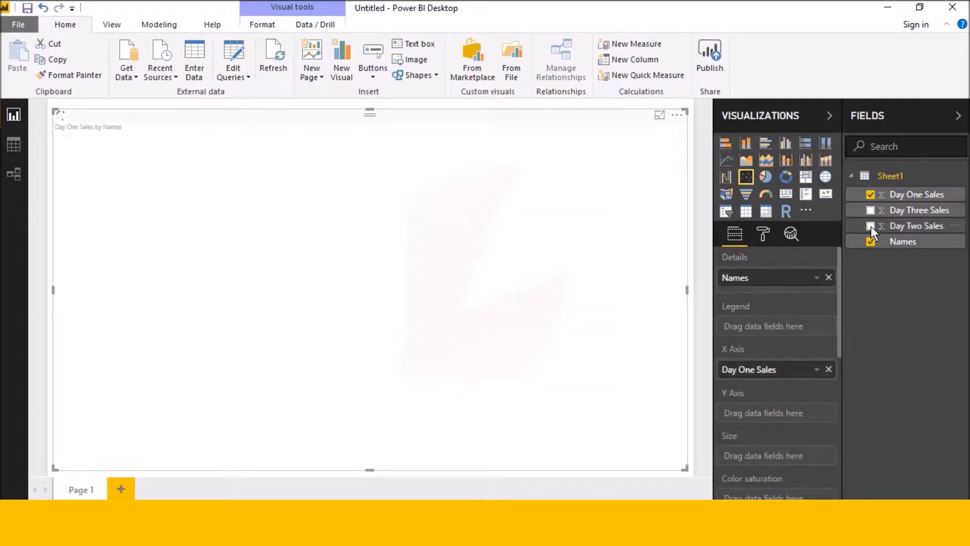
left_click(871, 226)
left_click(873, 210)
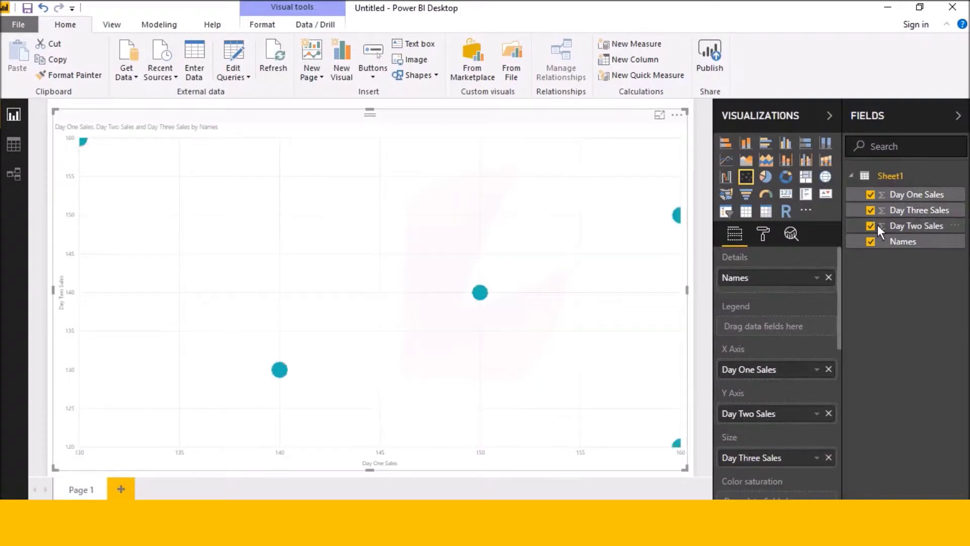
left_click(13, 144)
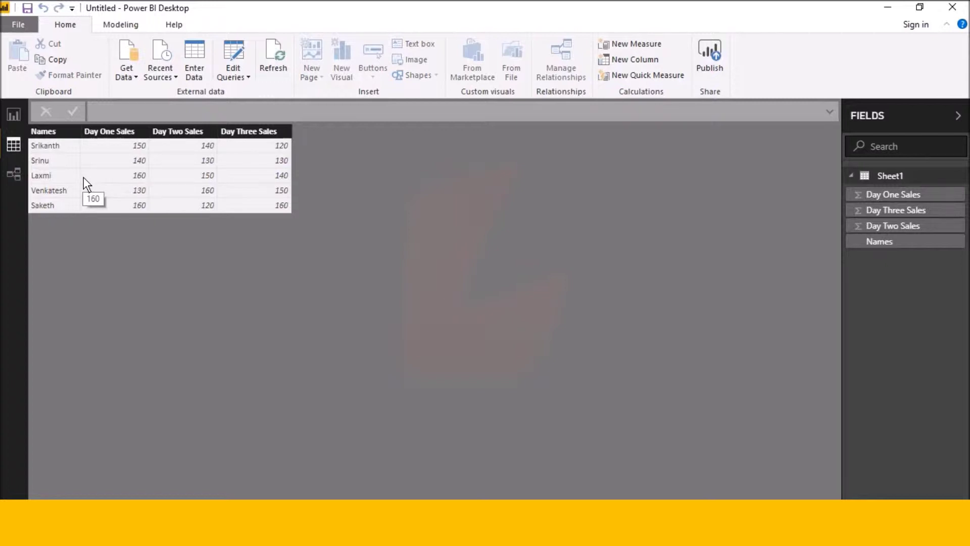
left_click(12, 117)
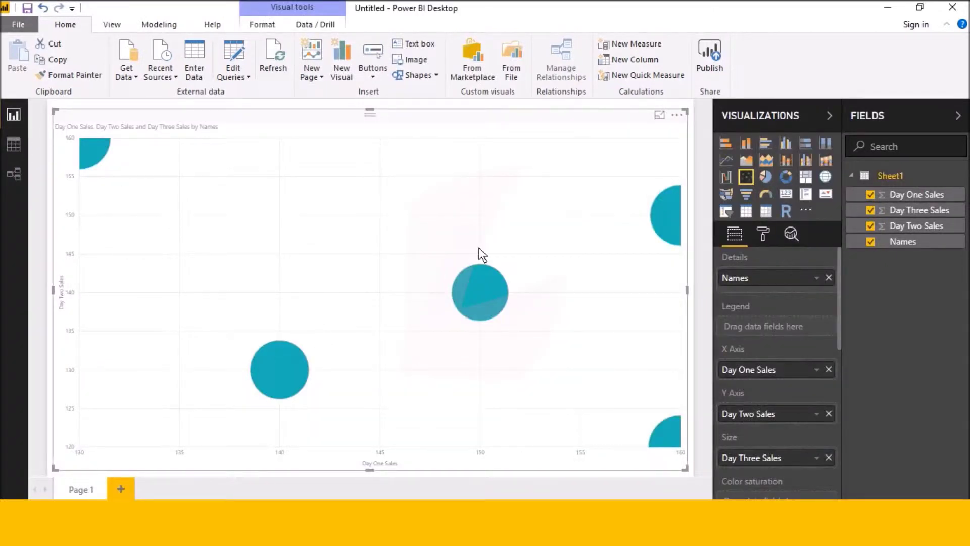
scroll(750, 303, "down", 2)
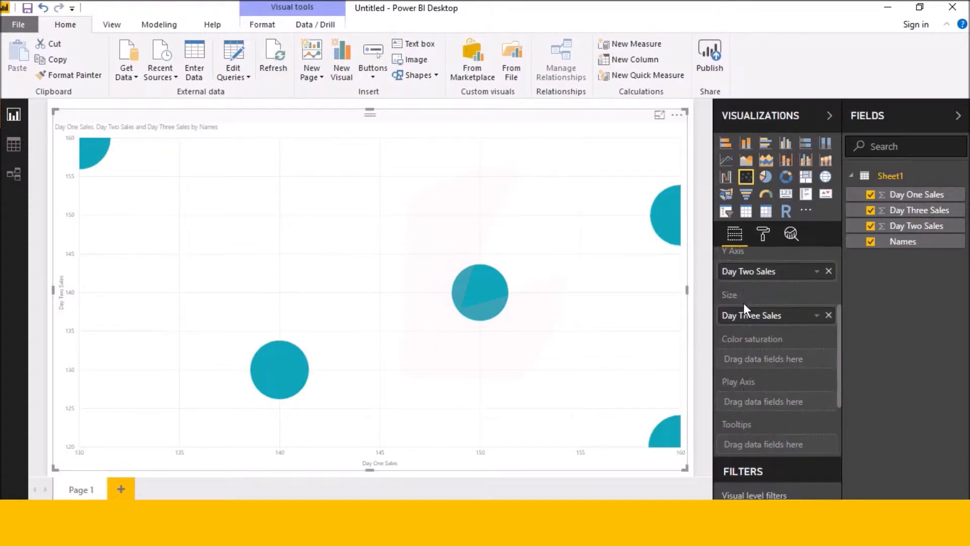
scroll(777, 359, "up", 1)
scroll(771, 348, "up", 2)
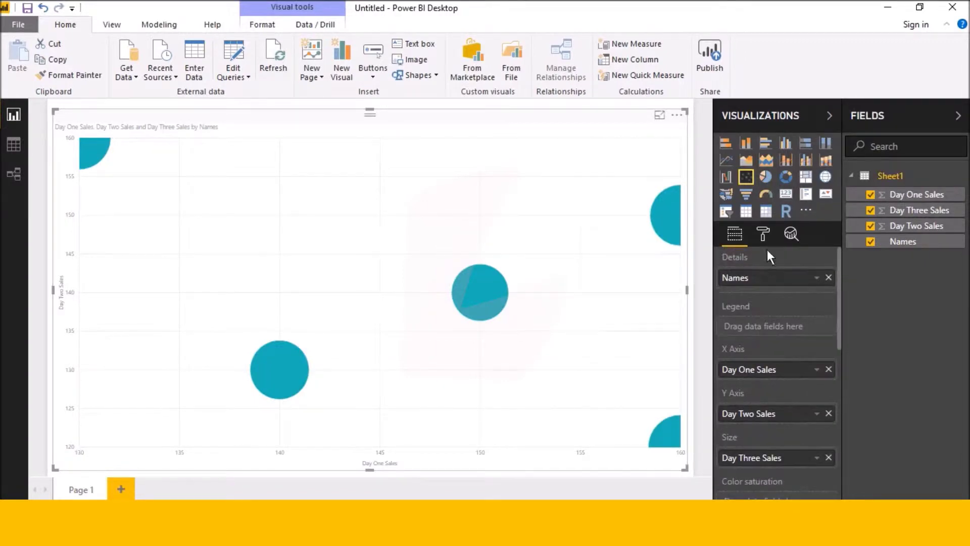
Step: Show the scatter chart's Format options in the Visualizations pane
left_click(764, 235)
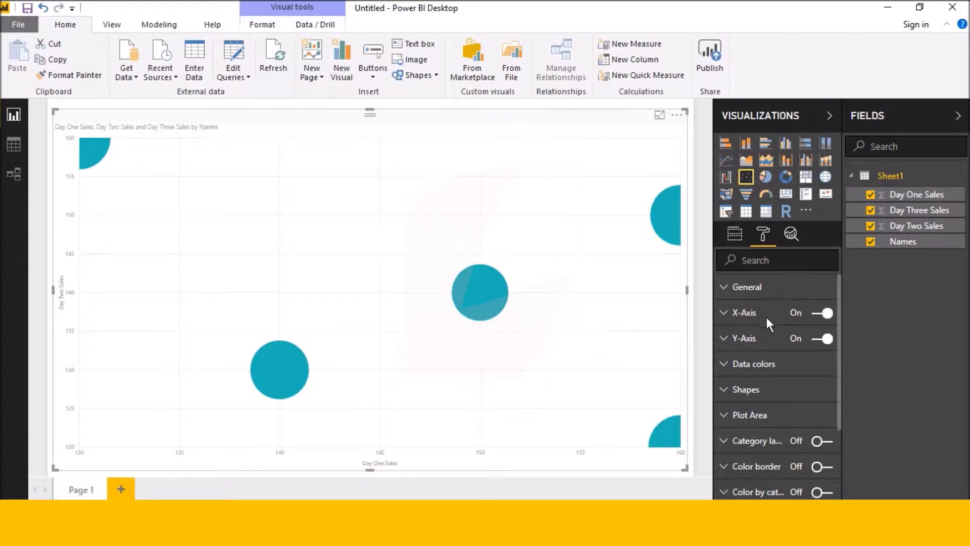
Step: Expand the General, X-Axis, Y-Axis and Data colors sections of the Format pane
left_click(732, 297)
scroll(737, 317, "down", 2)
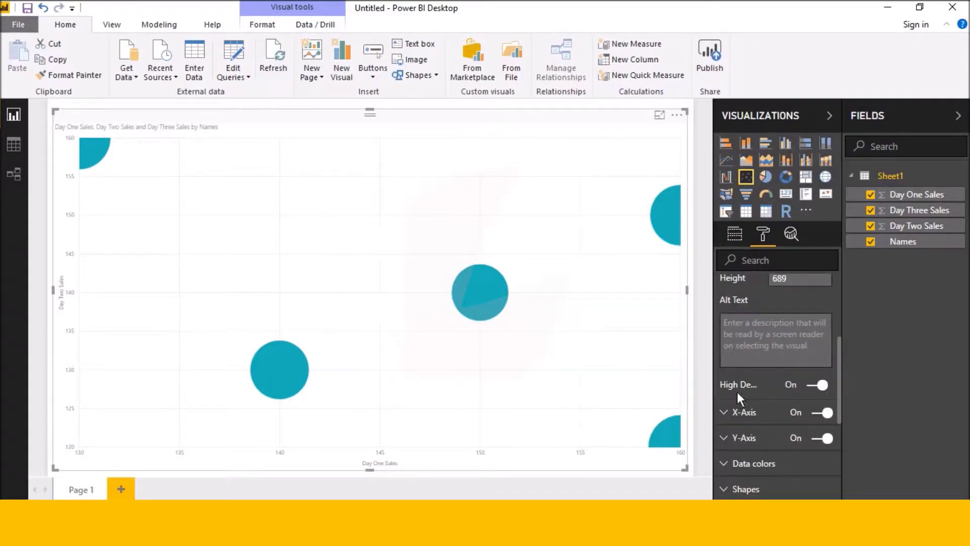
scroll(735, 391, "down", 2)
scroll(724, 311, "down", 2)
scroll(726, 303, "up", 2)
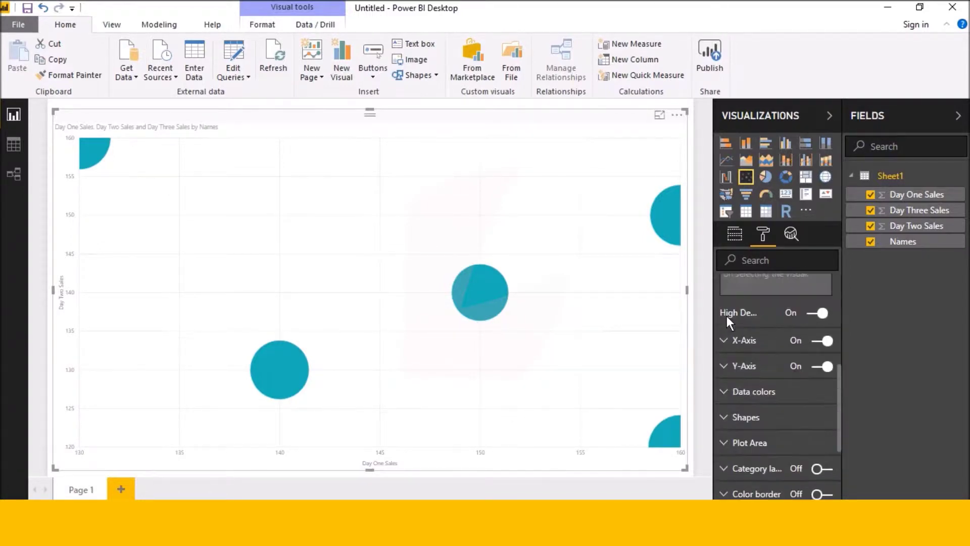
left_click(726, 342)
scroll(736, 351, "down", 2)
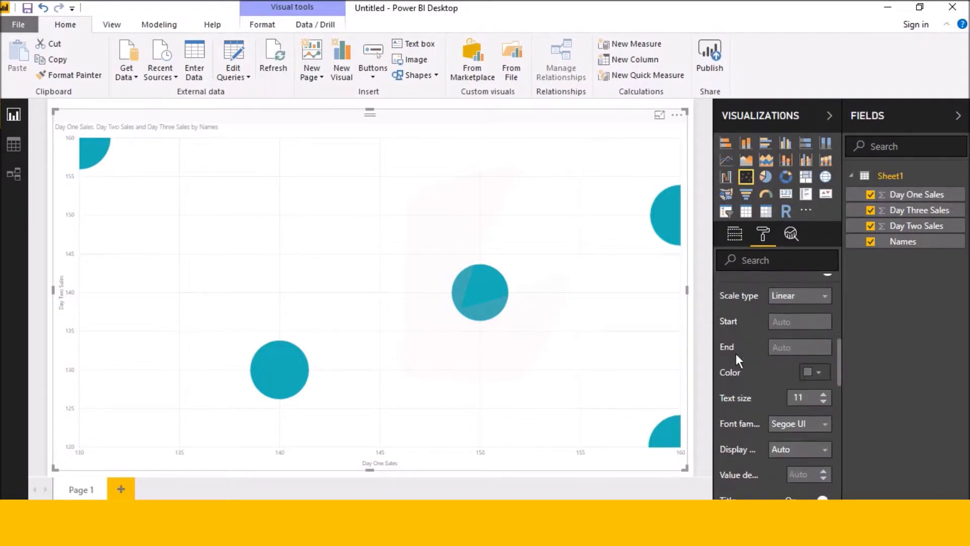
scroll(737, 348, "down", 2)
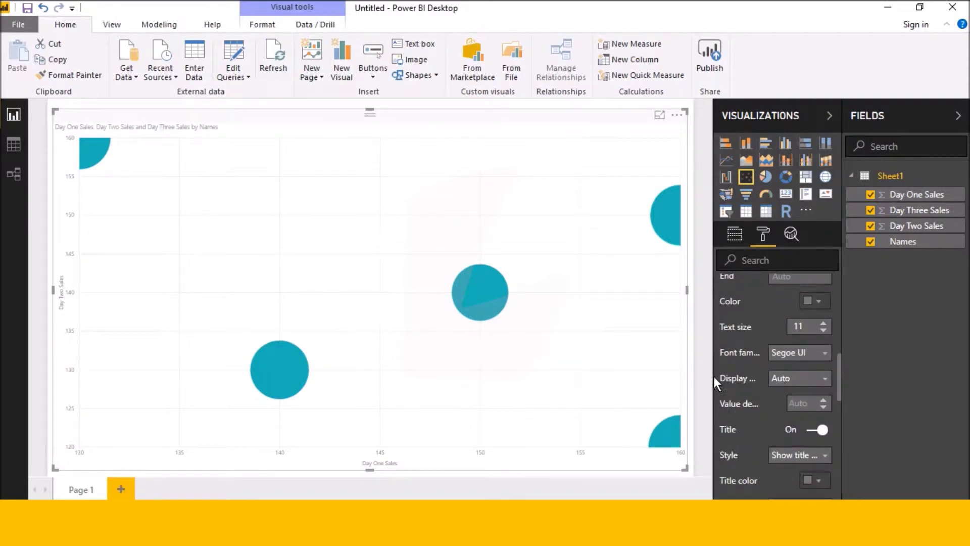
left_click_drag(713, 376, 635, 378)
scroll(718, 389, "down", 2)
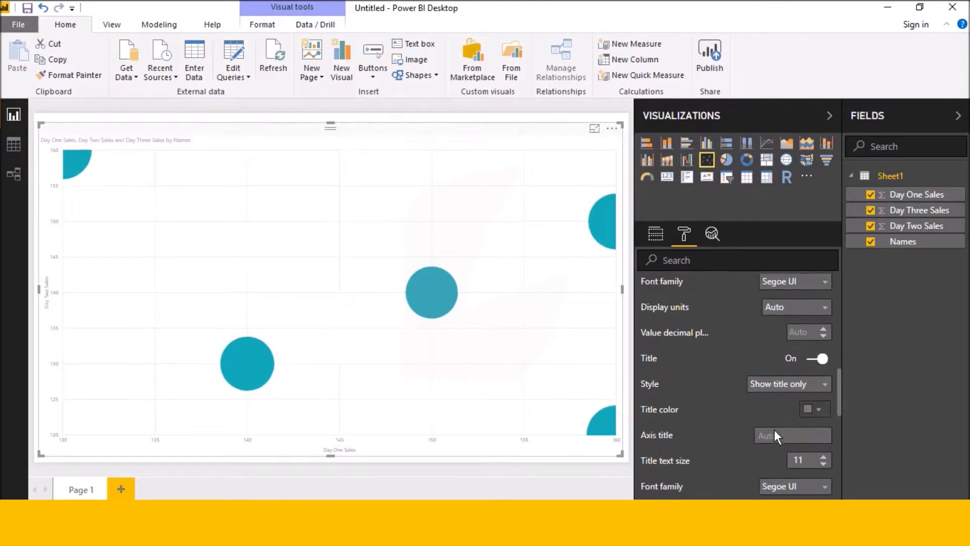
scroll(774, 431, "down", 2)
scroll(763, 423, "down", 1)
scroll(764, 423, "down", 1)
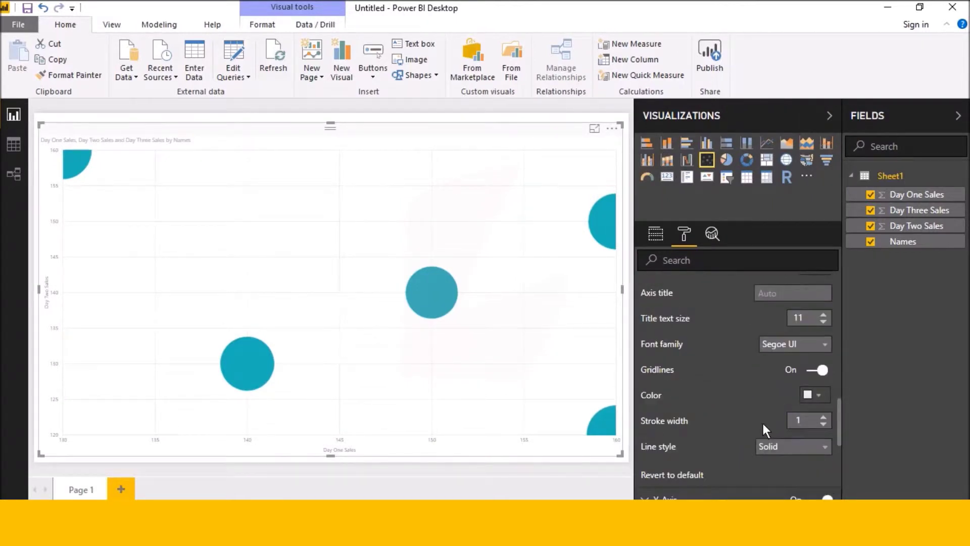
scroll(762, 421, "down", 2)
left_click(650, 429)
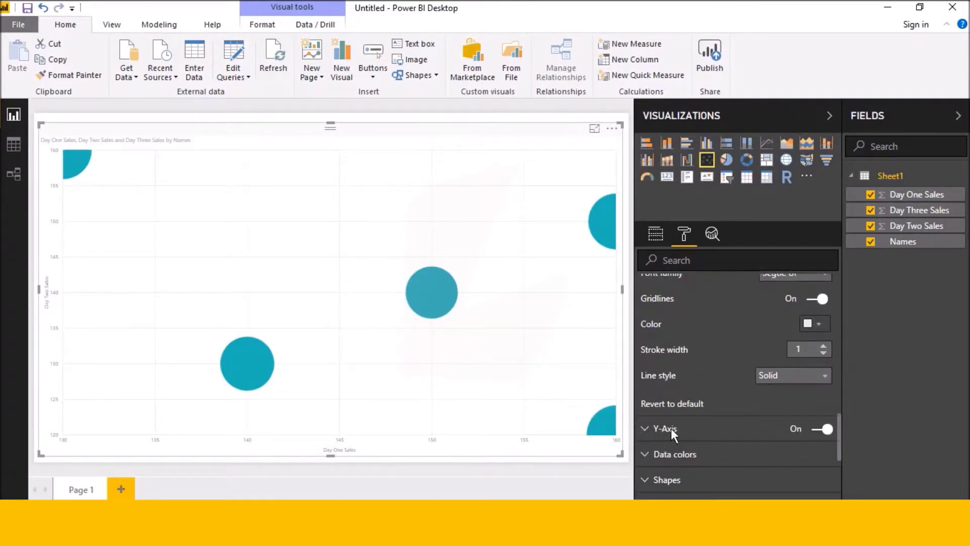
scroll(702, 431, "down", 3)
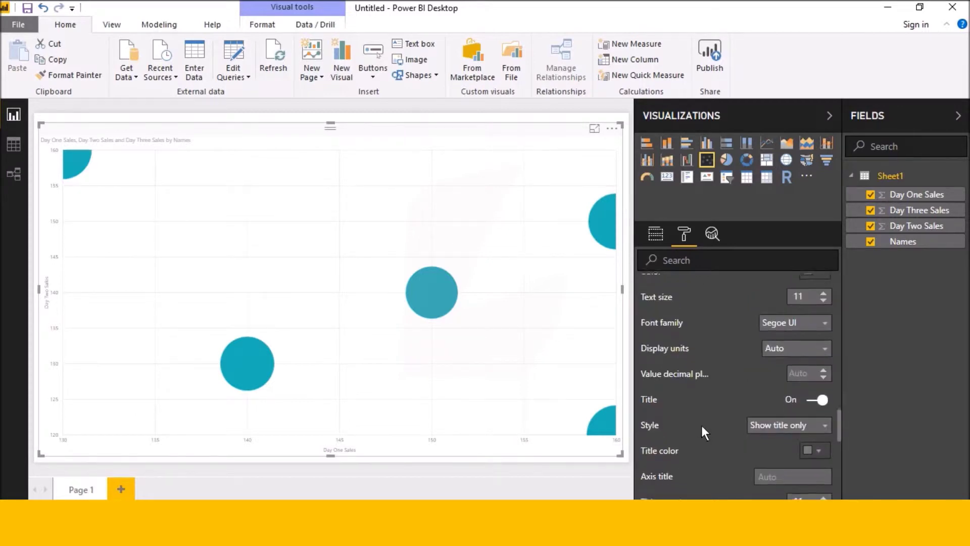
scroll(701, 425, "down", 1)
scroll(702, 425, "down", 2)
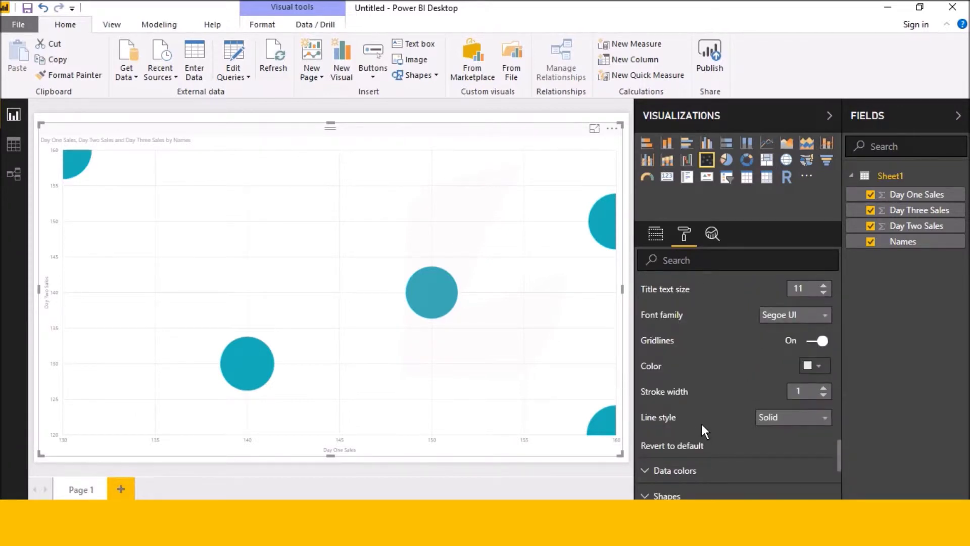
scroll(702, 429, "down", 1)
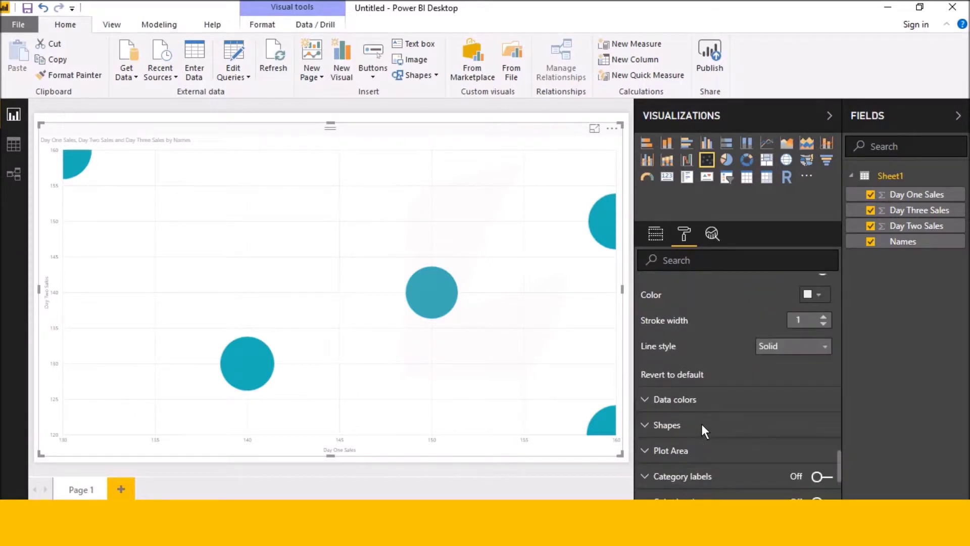
left_click(643, 400)
scroll(670, 422, "down", 1)
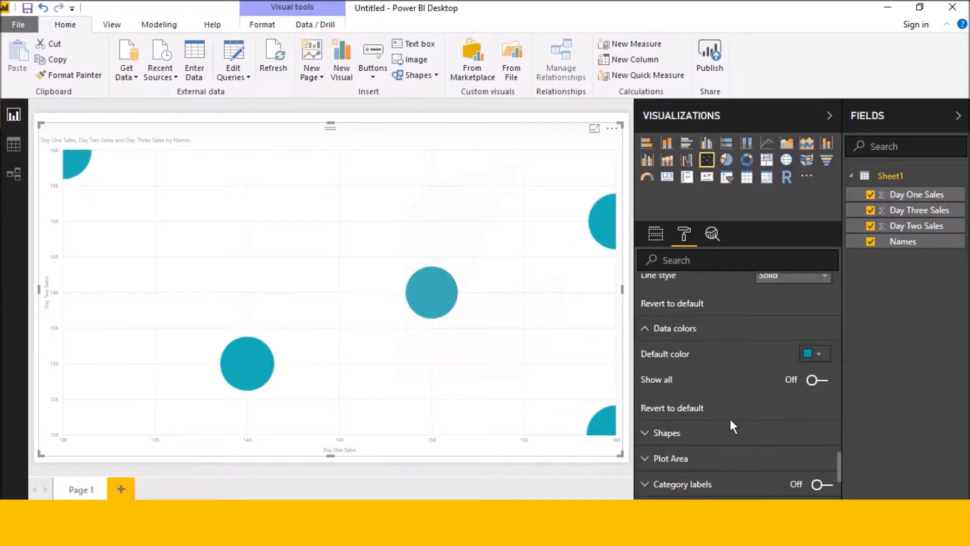
scroll(685, 435, "down", 1)
Step: Set the Shapes marker size to 17%, leaving Data colors Show all off
left_click(646, 361)
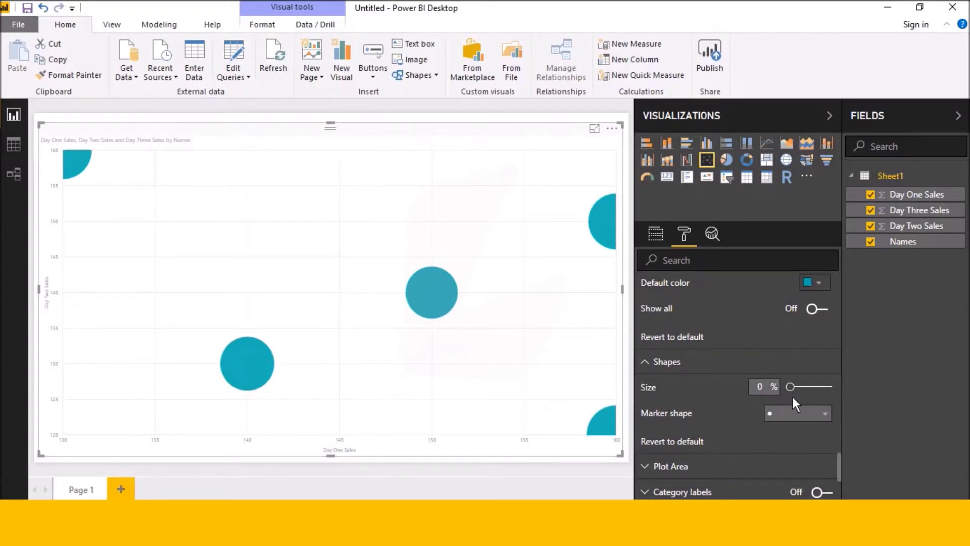
mouse_move(792, 388)
left_mouse_down()
mouse_move(809, 391)
mouse_move(795, 390)
left_mouse_up()
scroll(707, 391, "up", 1)
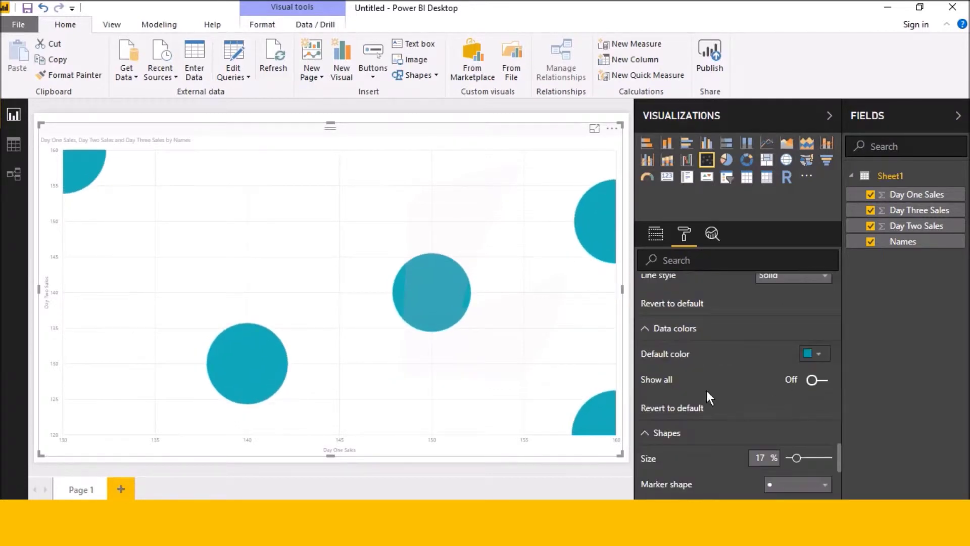
left_click(812, 380)
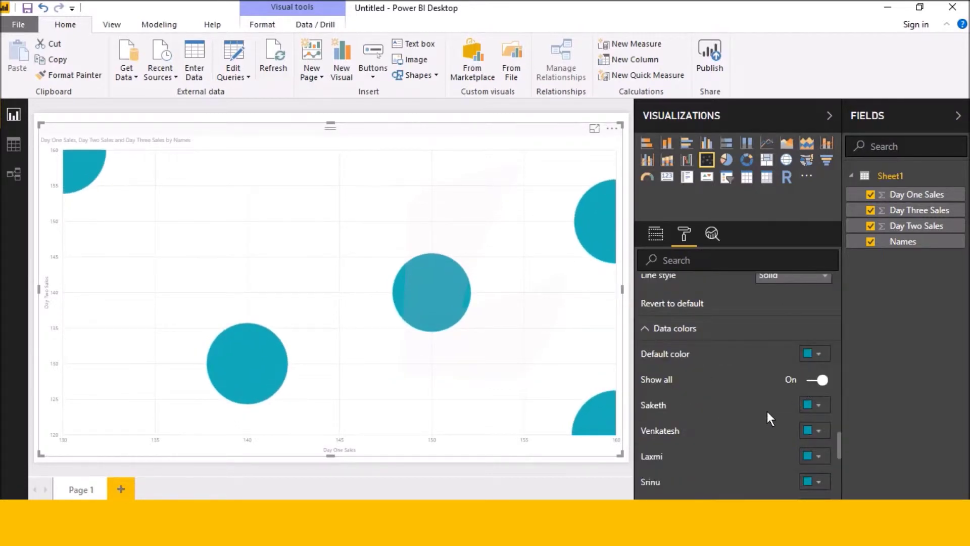
left_click(822, 379)
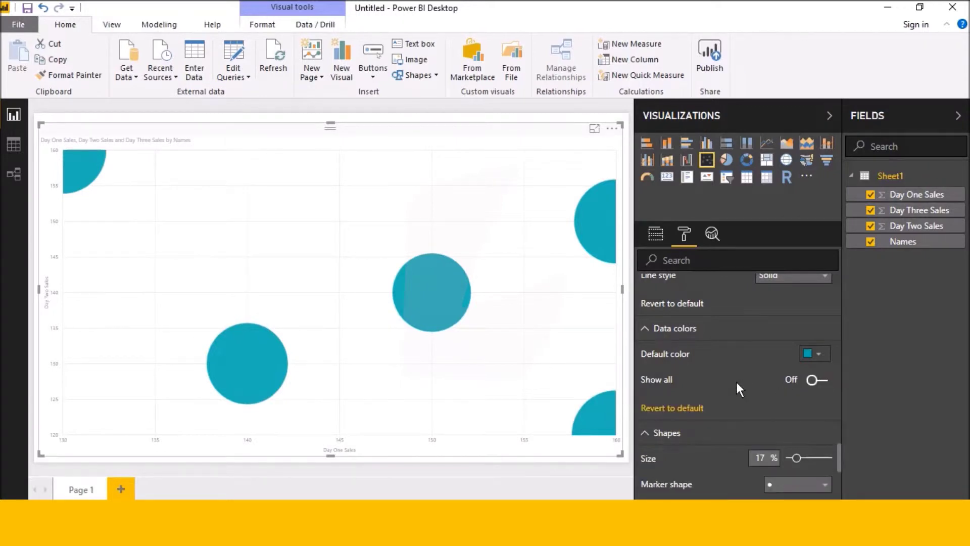
scroll(736, 380, "down", 1)
scroll(736, 380, "down", 1)
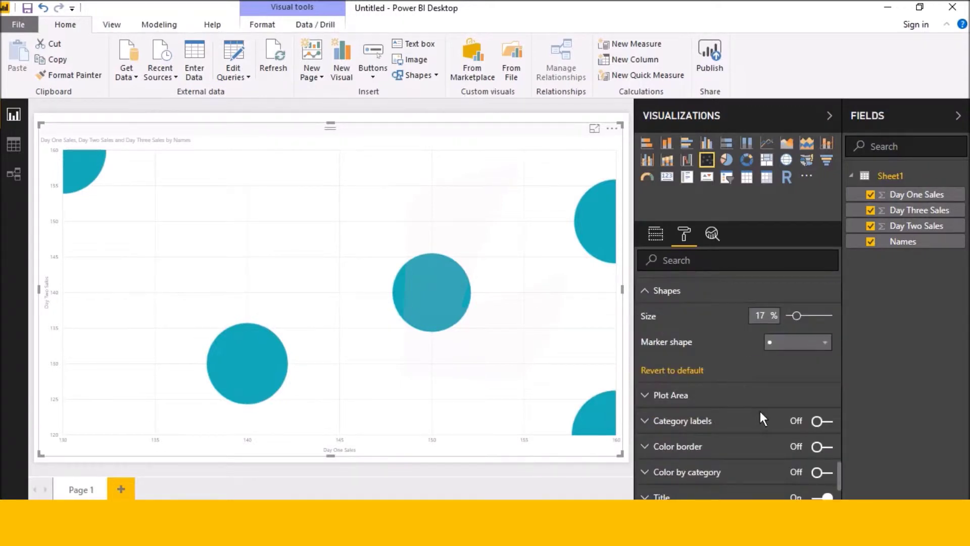
Step: Expand Plot Area and switch Category labels on so each bubble shows its name
left_click(645, 399)
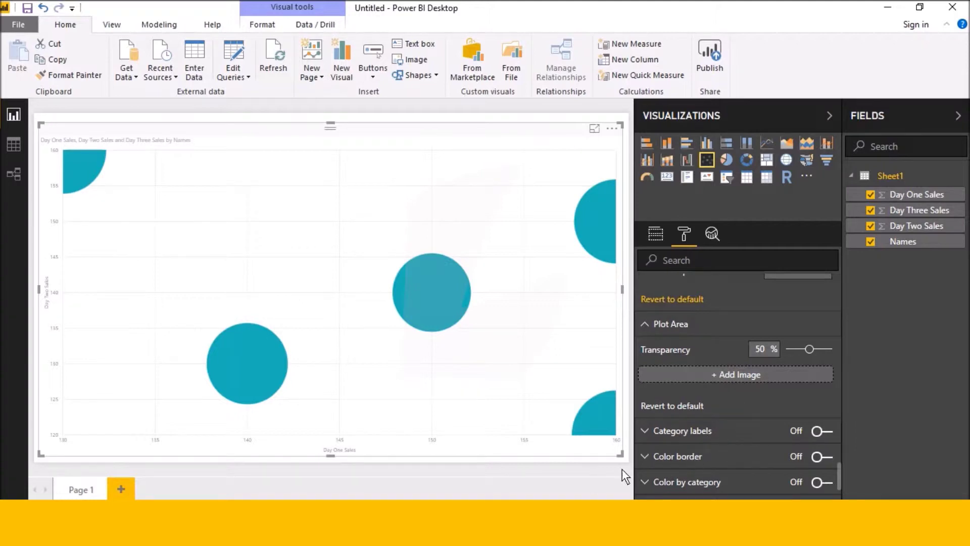
scroll(729, 443, "down", 2)
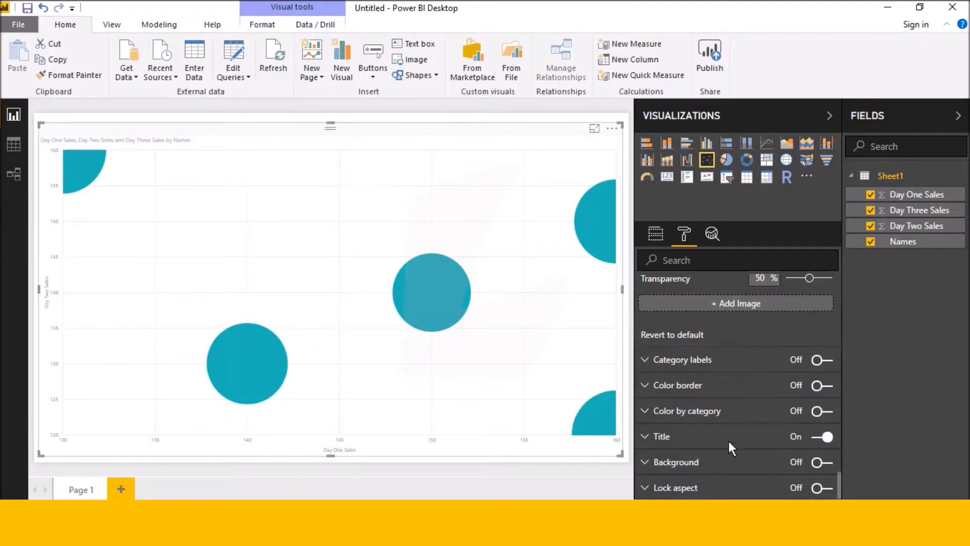
left_click(816, 361)
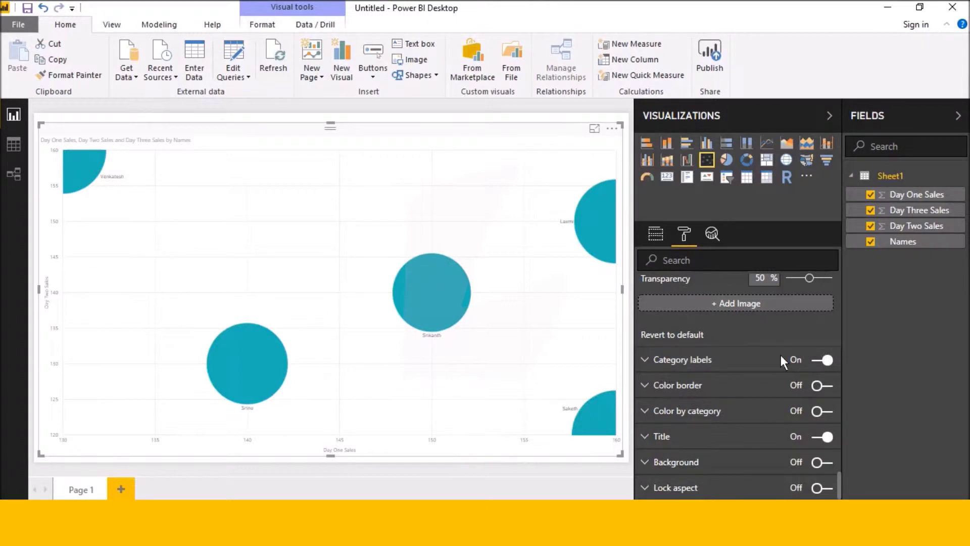
Step: Toggle Category labels off and back on, keeping the name labels visible
left_click(820, 360)
left_click(817, 360)
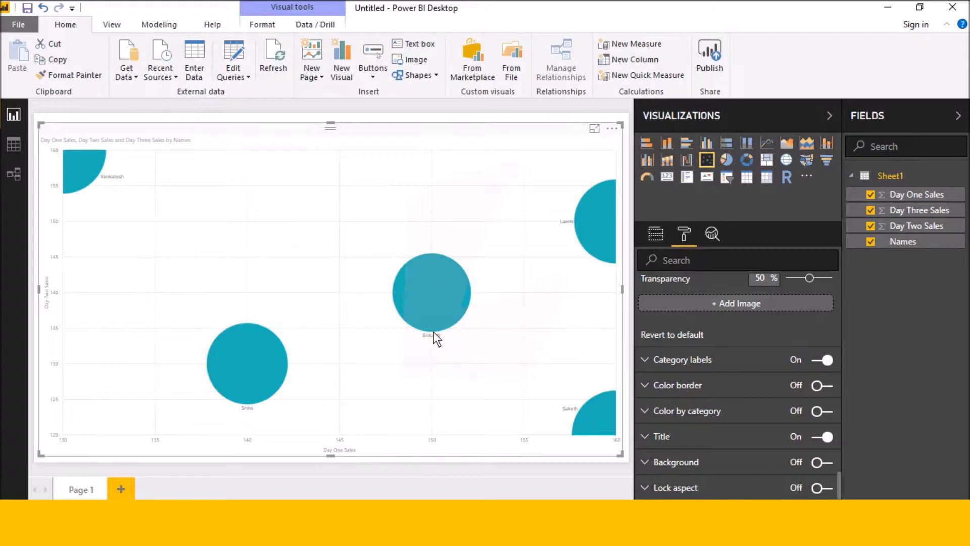
Step: Expand the Category labels settings and make the name labels red
left_click(647, 361)
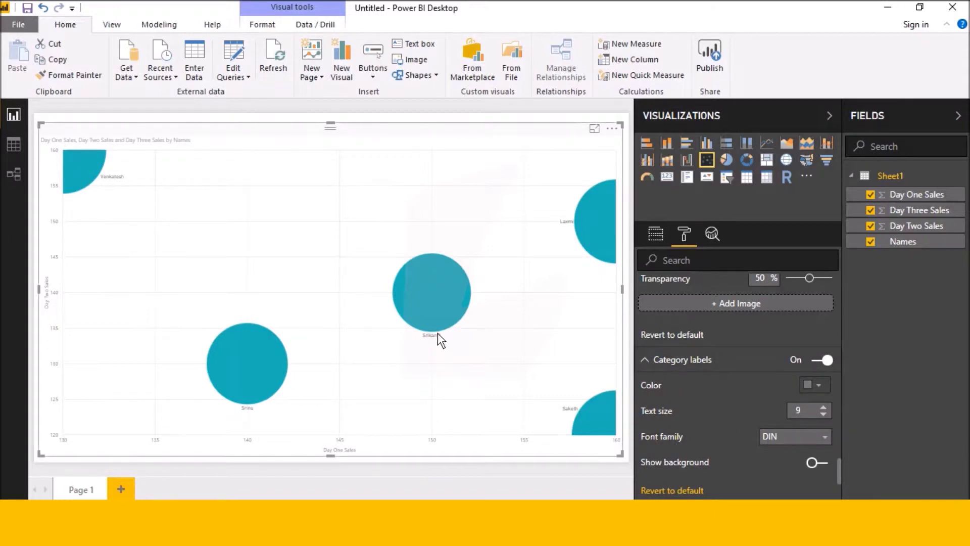
left_click(820, 384)
left_click(767, 365)
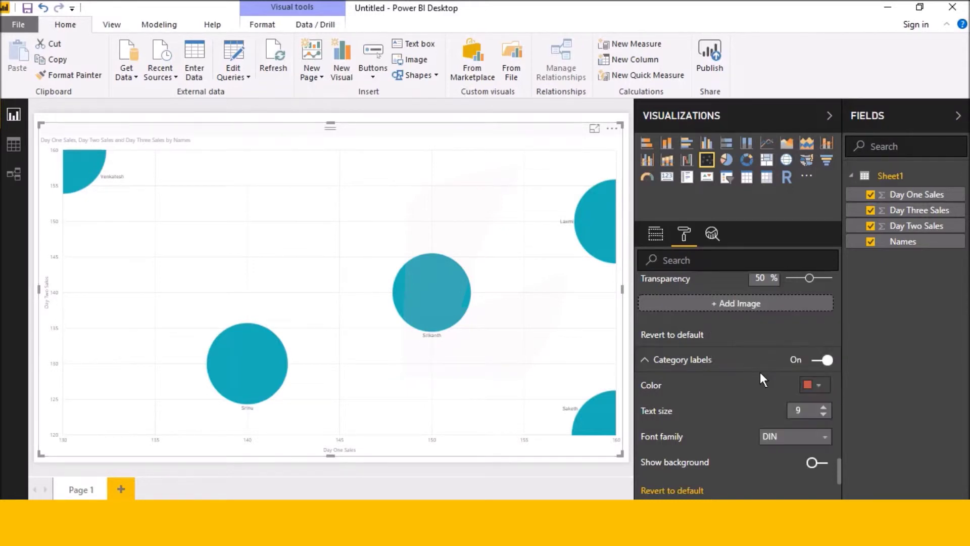
Step: Raise the label text size to 18, browse the font list, and enable label backgrounds
left_click(826, 407)
left_click(826, 407)
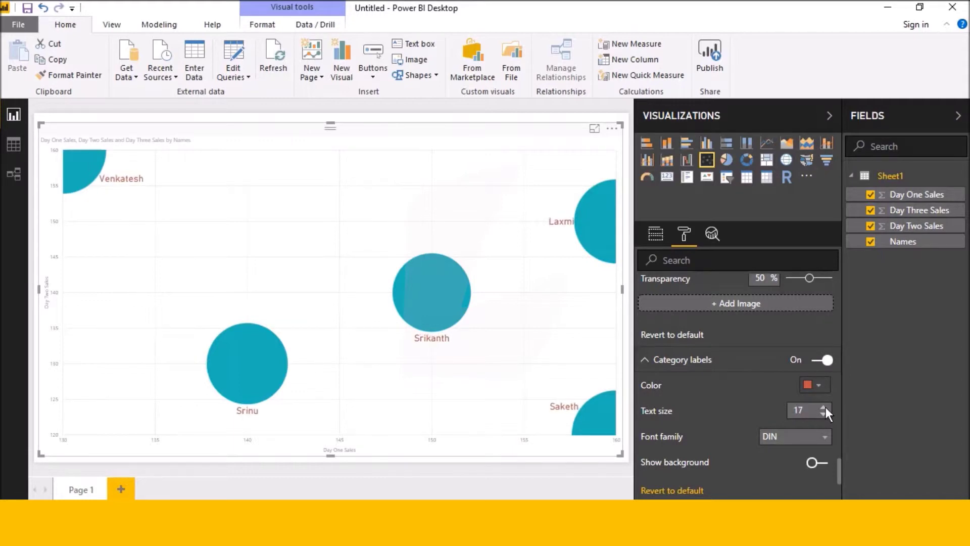
left_click(826, 407)
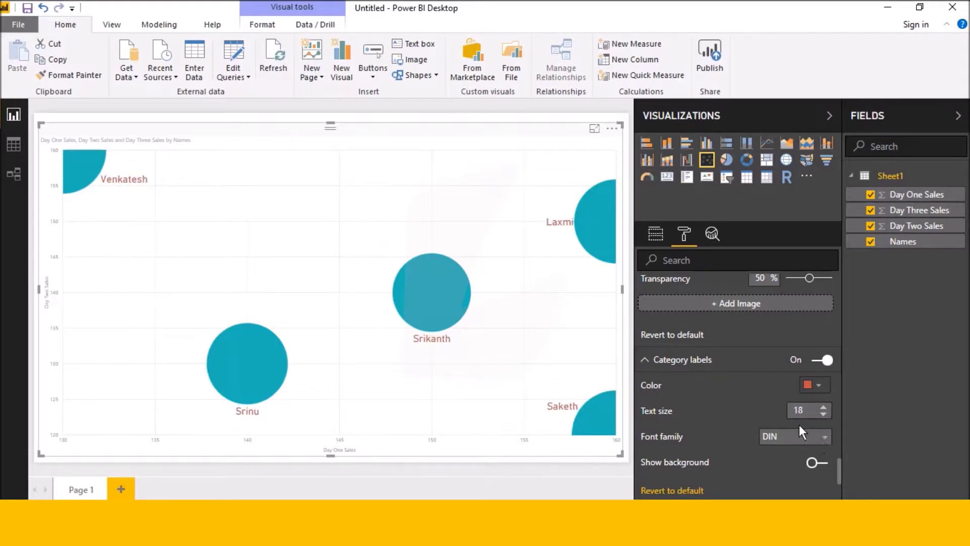
left_click(820, 438)
scroll(823, 436, "down", 2)
scroll(796, 414, "up", 1)
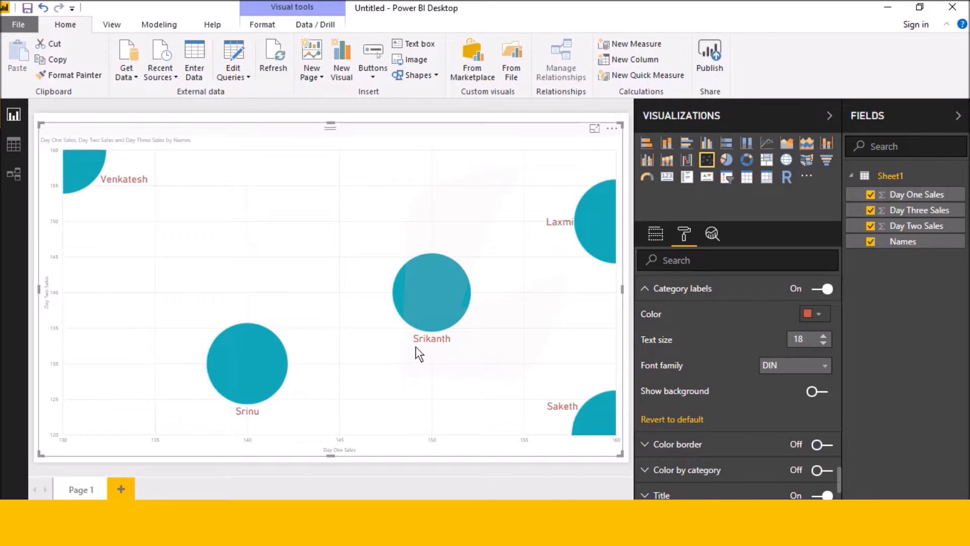
left_click(812, 392)
scroll(771, 415, "down", 2)
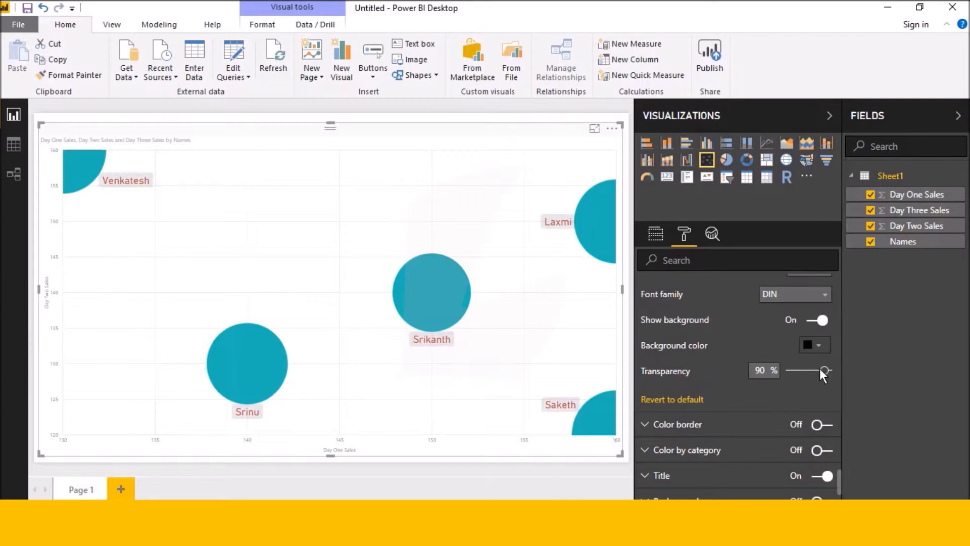
Step: Give the label background a custom black colour at 83% transparency
mouse_move(825, 369)
left_mouse_down()
mouse_move(810, 370)
mouse_move(821, 350)
left_mouse_up()
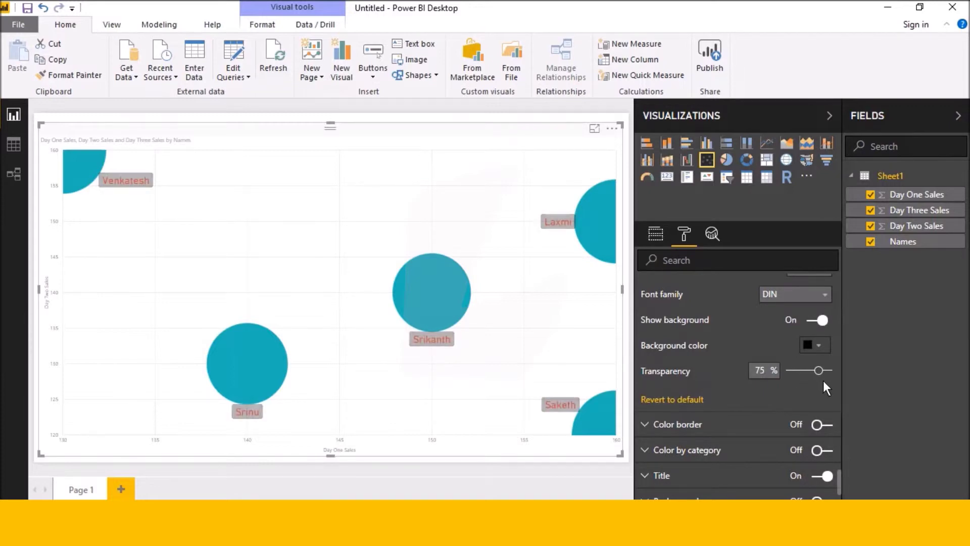
left_click(818, 346)
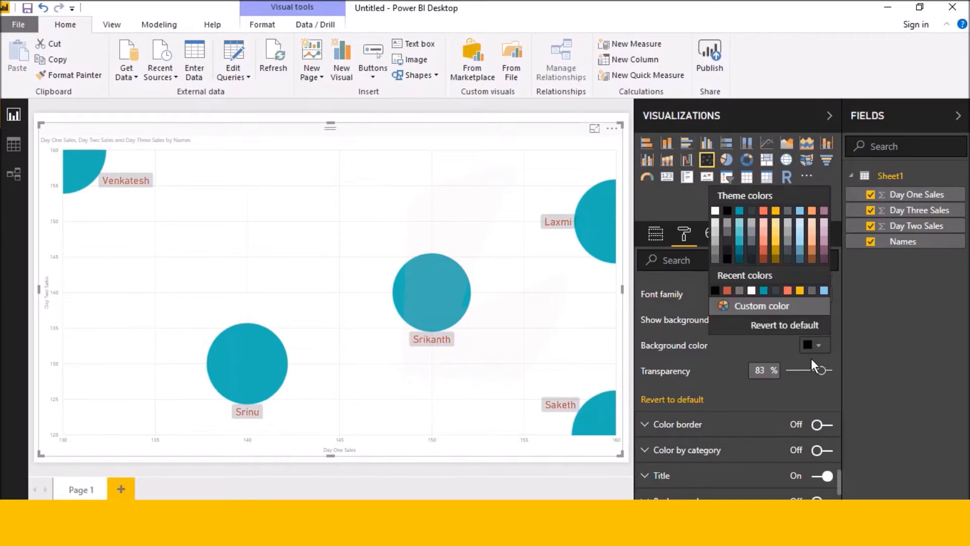
left_click(768, 307)
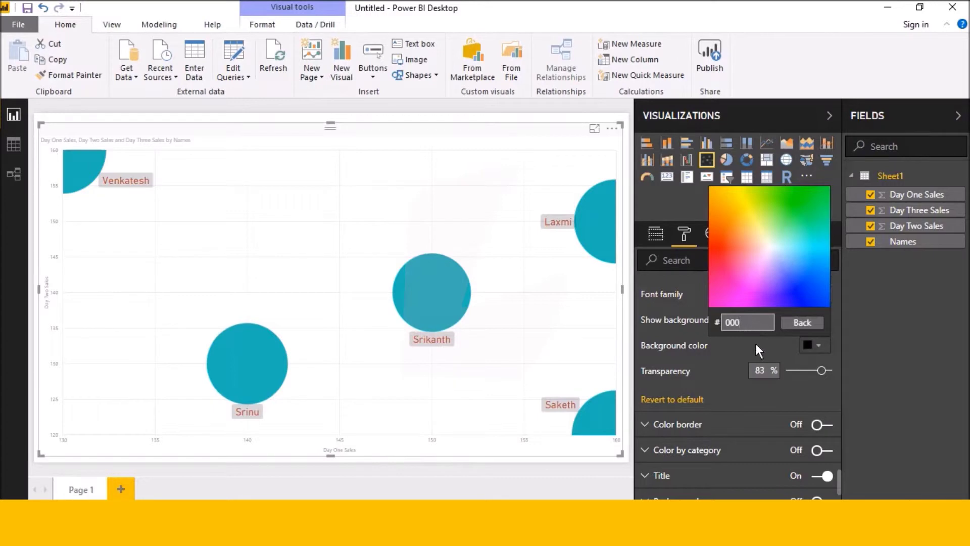
scroll(749, 347, "down", 2)
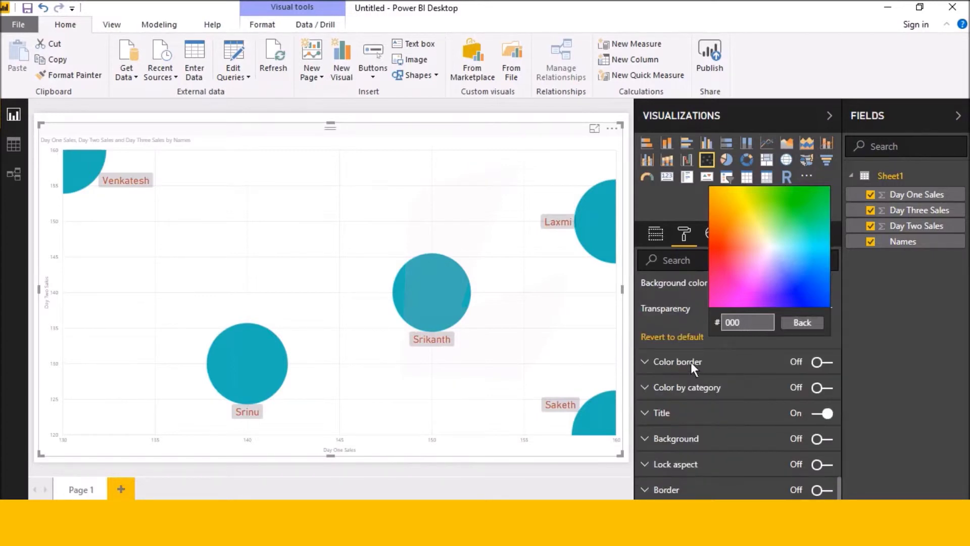
left_click(715, 361)
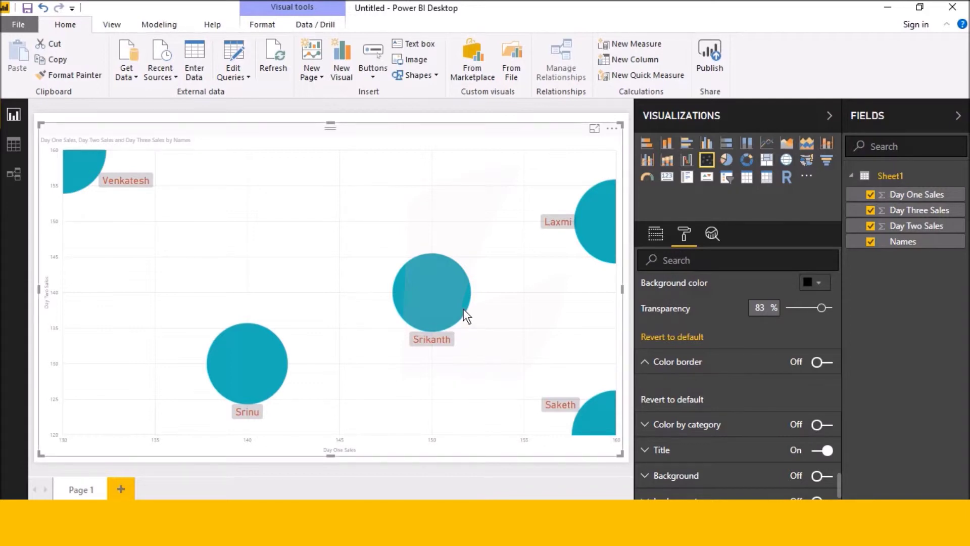
Step: Switch on Color border for the bubbles and turn on Color by category
left_click(819, 362)
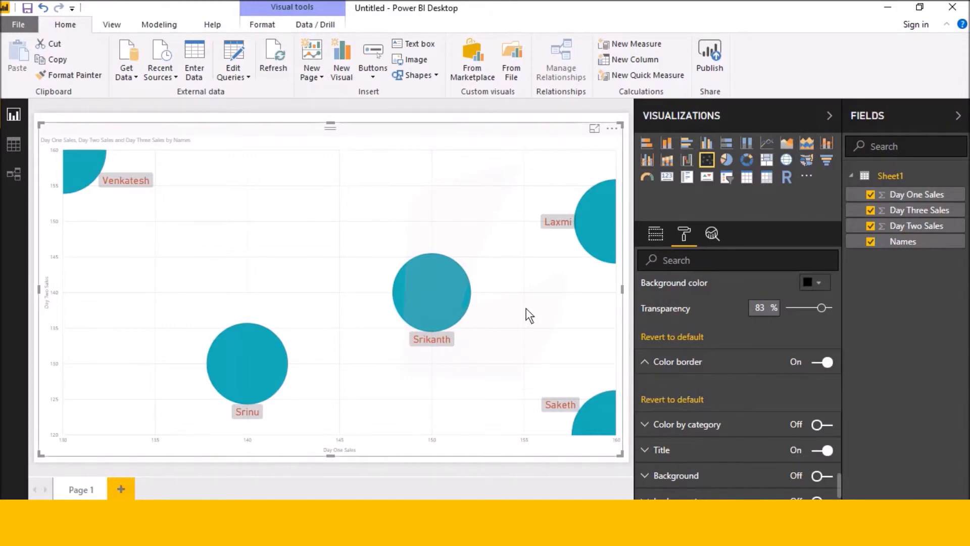
left_click(819, 362)
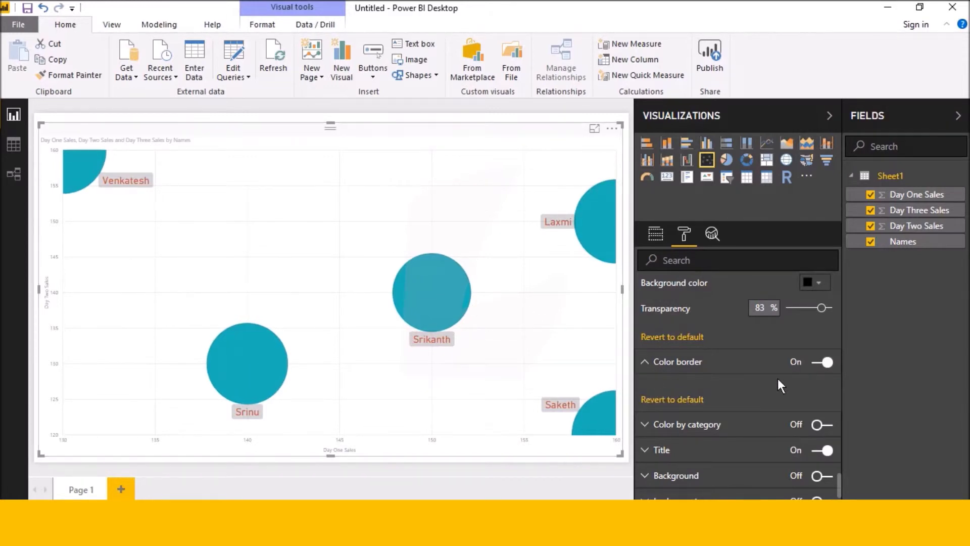
scroll(777, 381, "down", 1)
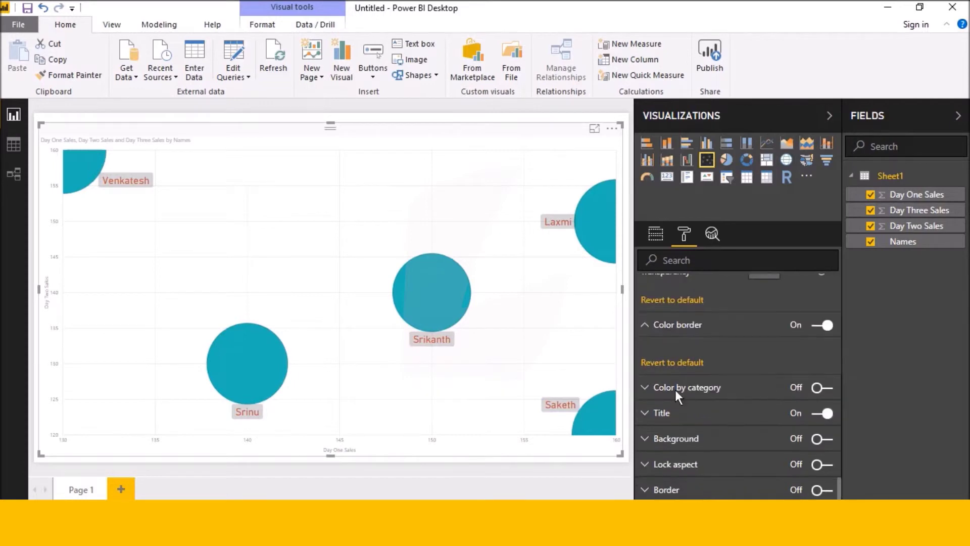
left_click(647, 388)
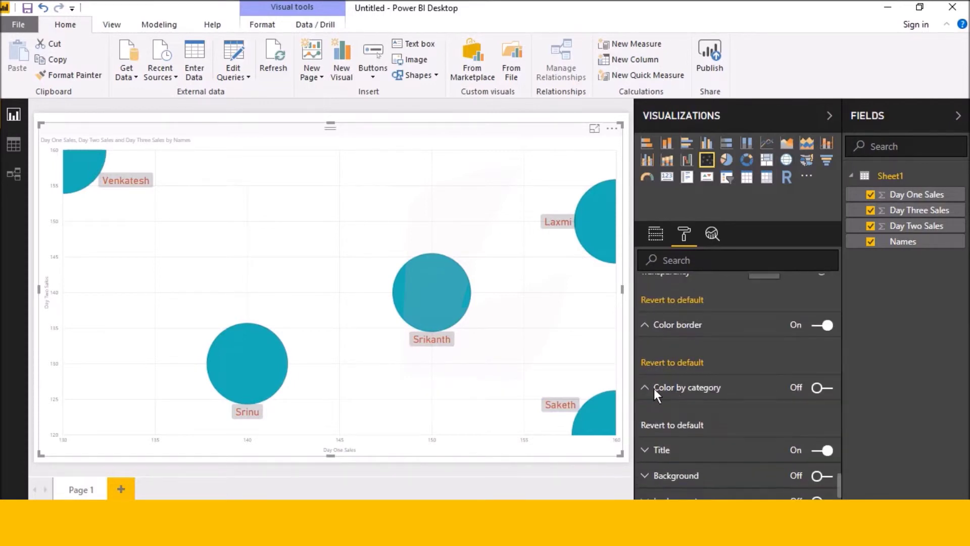
left_click(817, 392)
scroll(771, 418, "down", 1)
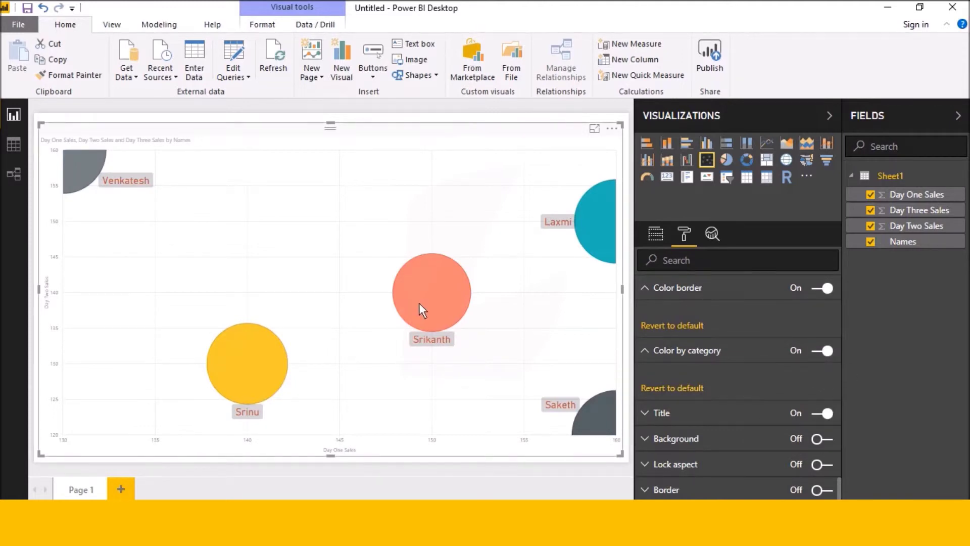
mouse_move(425, 303)
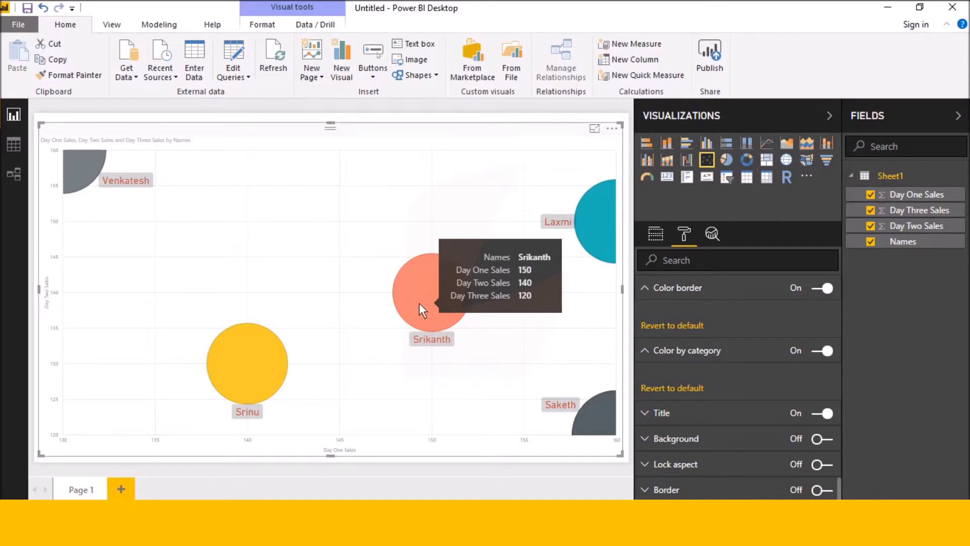
left_click(649, 437)
left_click(644, 347)
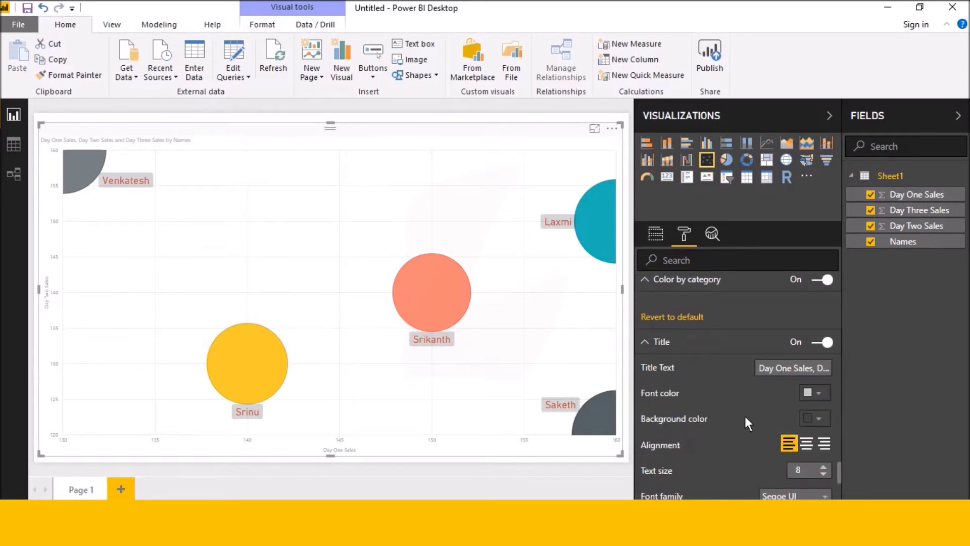
scroll(789, 442, "down", 3)
scroll(737, 455, "down", 2)
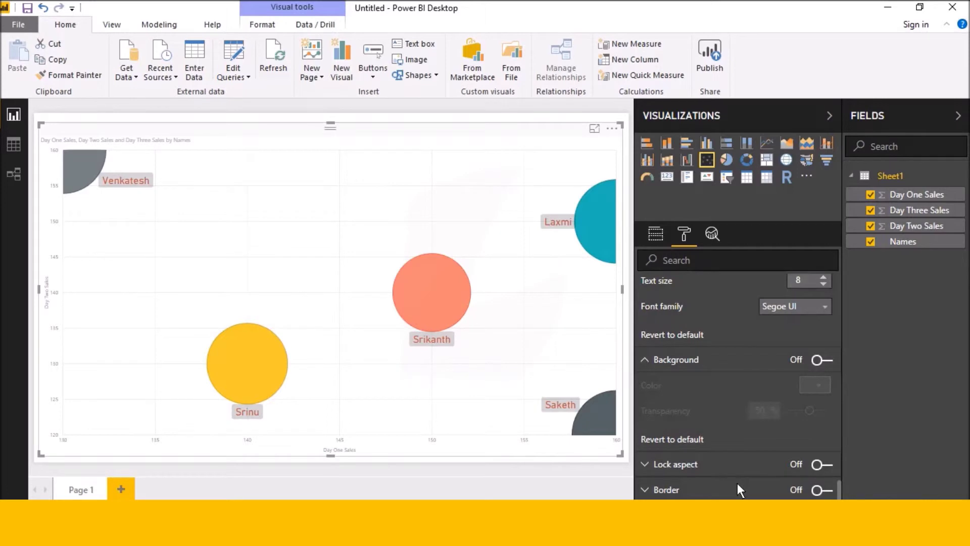
left_click(654, 490)
scroll(695, 479, "down", 1)
scroll(665, 439, "up", 1)
scroll(665, 439, "up", 2)
scroll(712, 383, "up", 2)
scroll(712, 384, "up", 2)
scroll(712, 389, "up", 3)
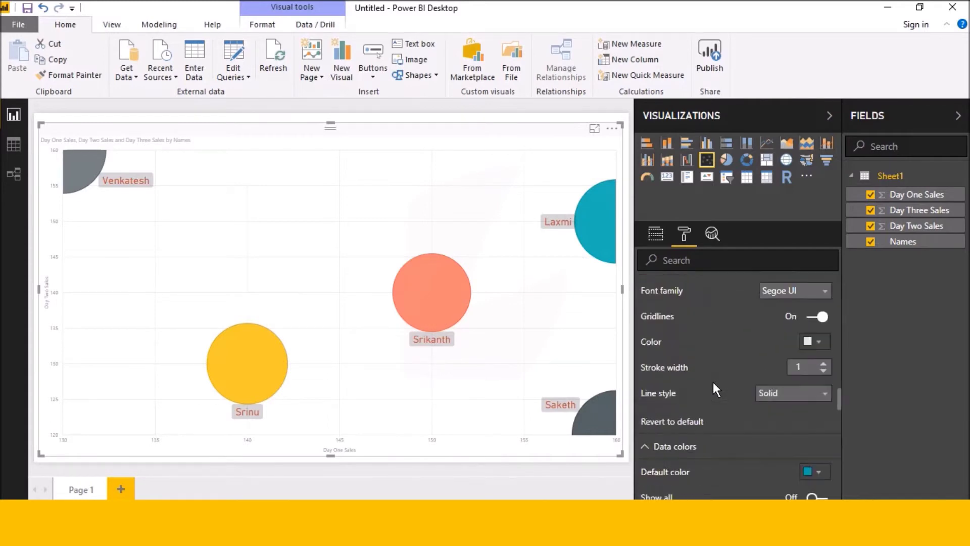
scroll(728, 326, "up", 3)
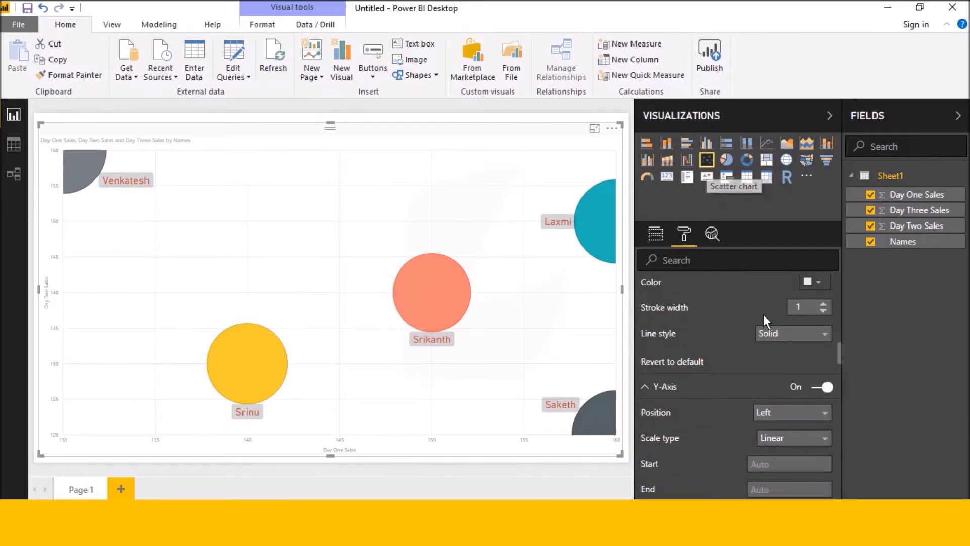
scroll(670, 399, "up", 1)
scroll(663, 383, "down", 2)
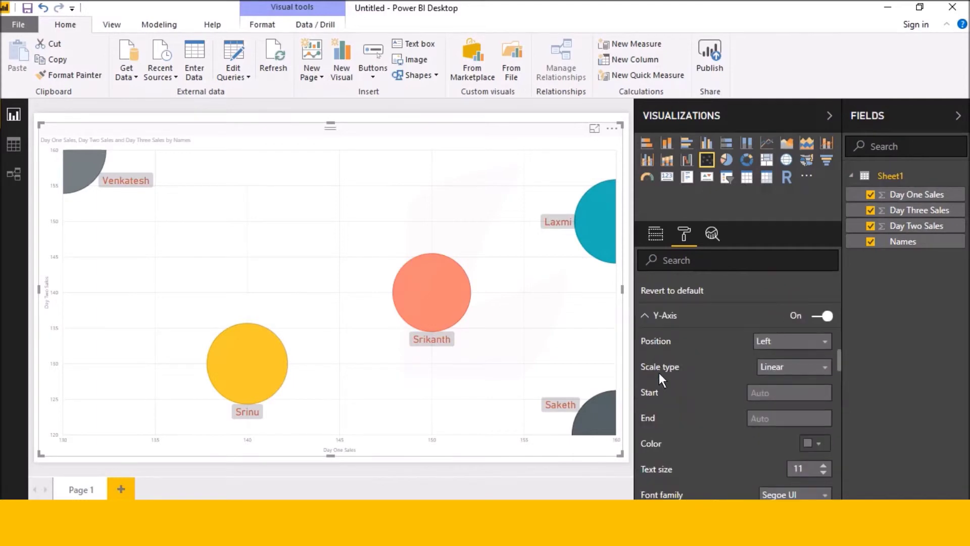
left_click(653, 315)
scroll(681, 395, "down", 1)
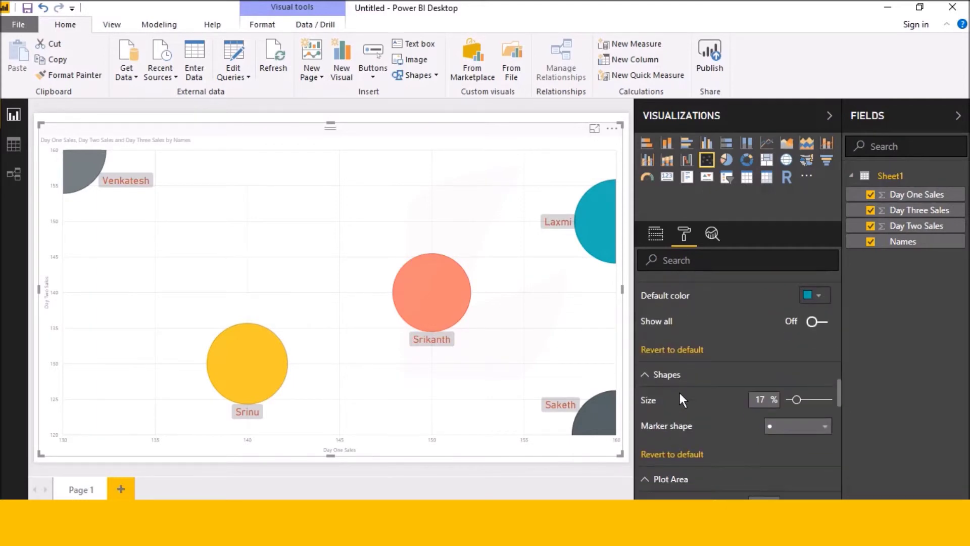
scroll(681, 393, "up", 2)
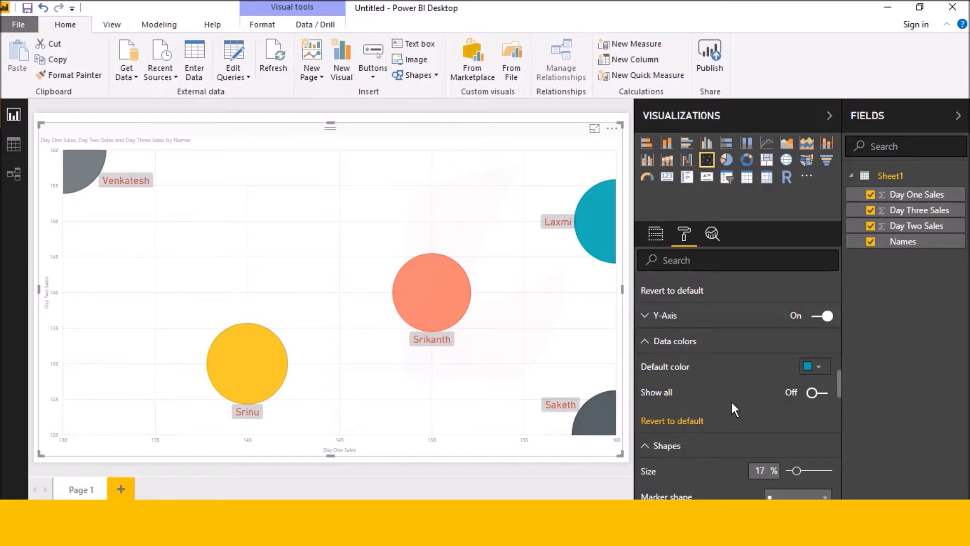
scroll(729, 403, "down", 1)
scroll(729, 406, "down", 1)
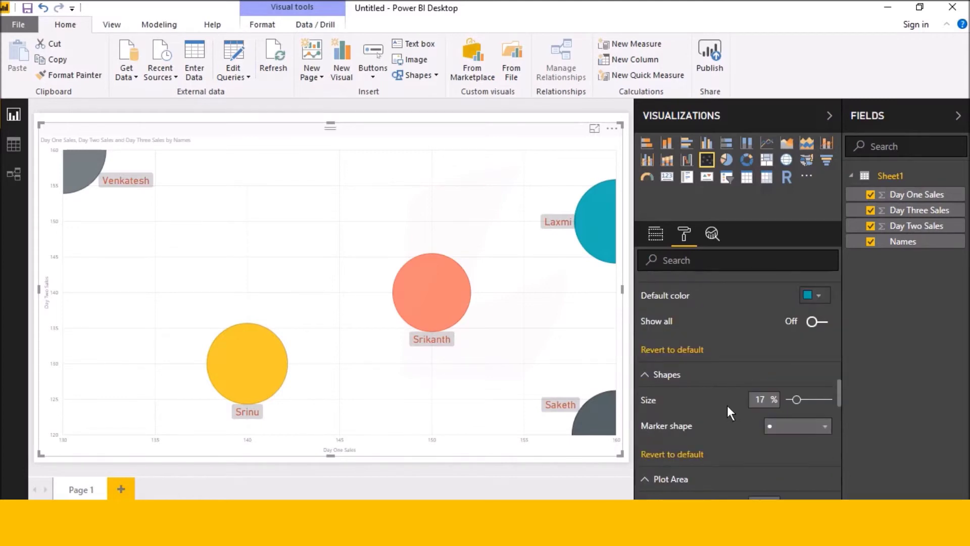
scroll(688, 410, "down", 1)
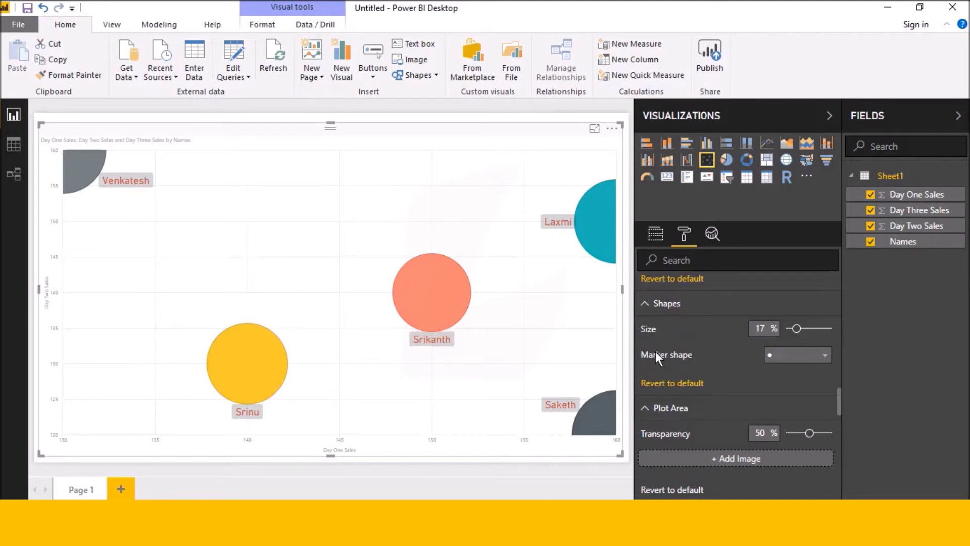
scroll(656, 351, "down", 1)
scroll(656, 351, "down", 1)
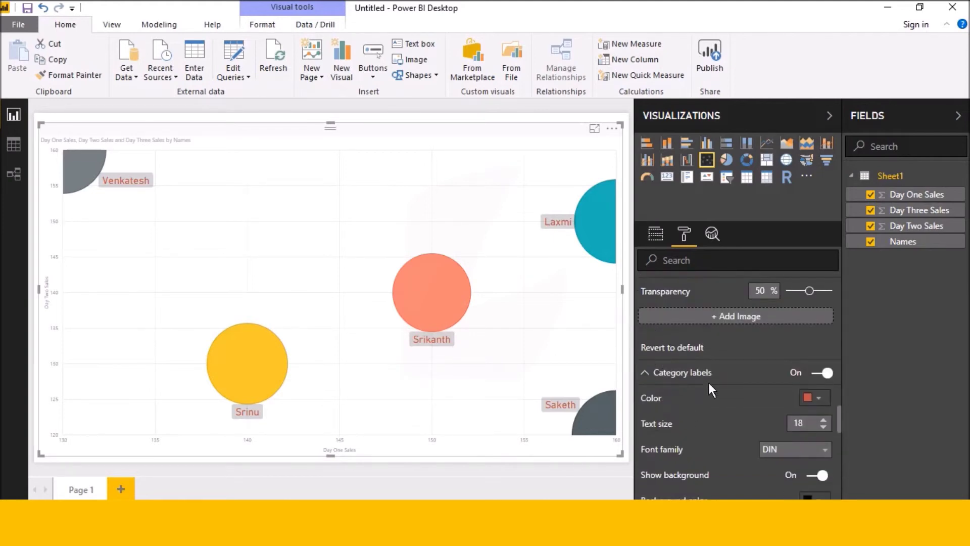
scroll(709, 382, "down", 2)
scroll(727, 444, "down", 1)
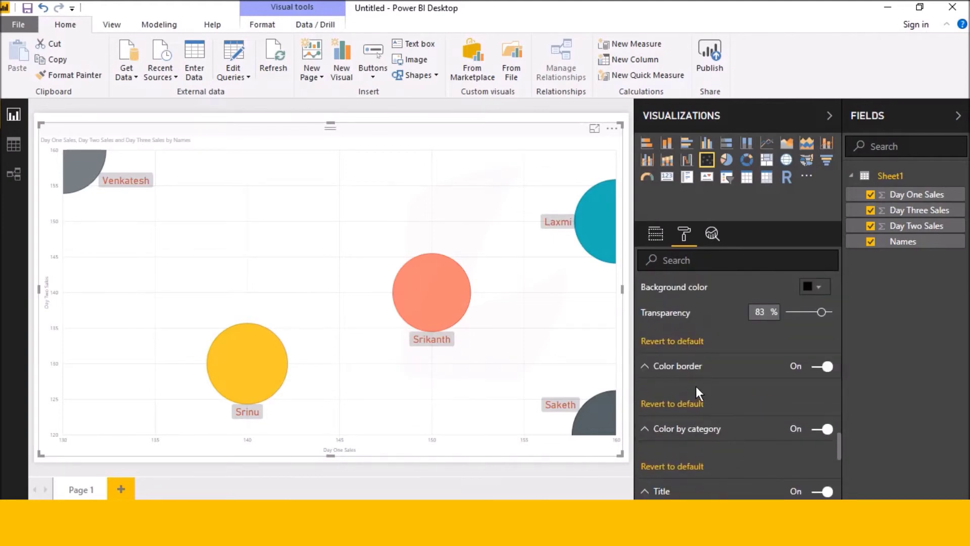
scroll(710, 463, "down", 1)
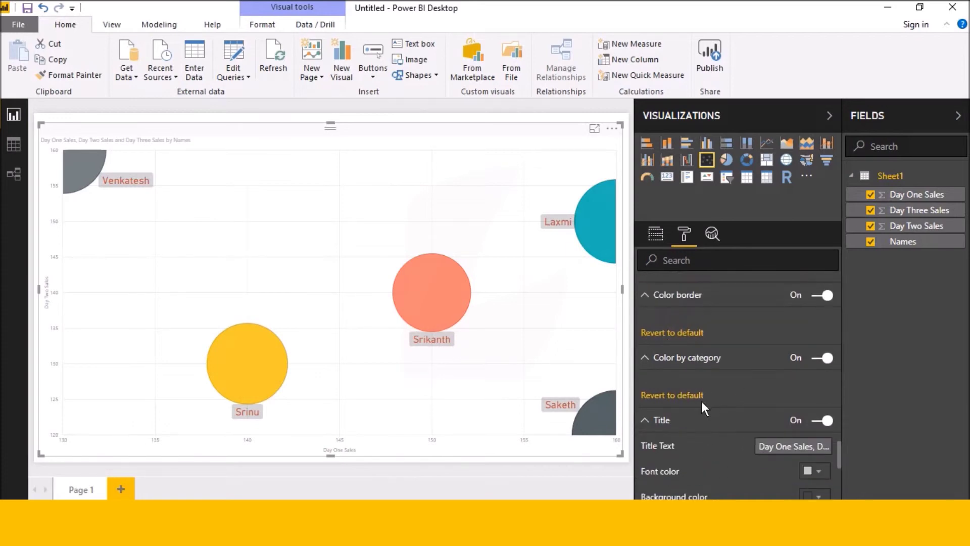
scroll(701, 401, "up", 1)
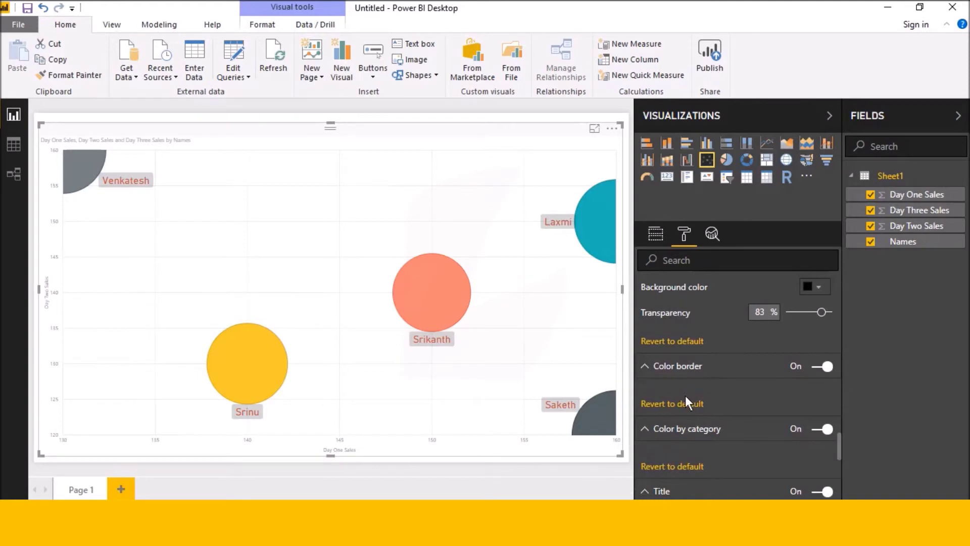